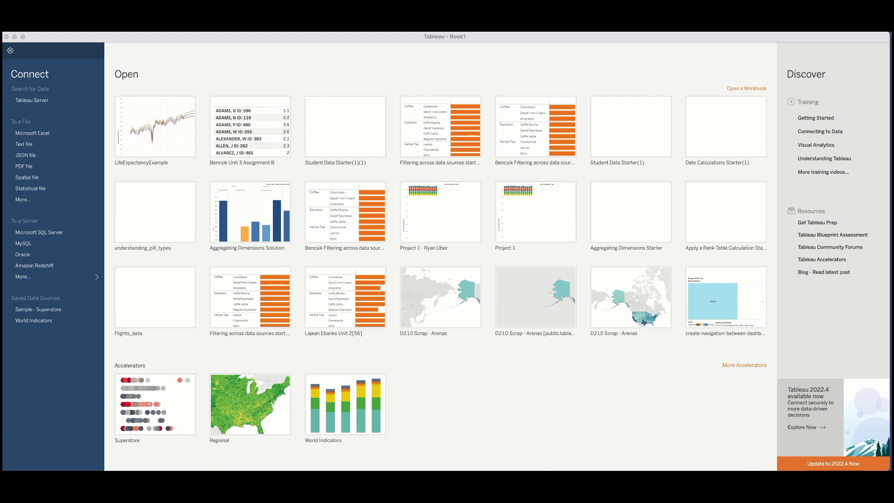
# - Switch to the NCHS-life_expectancy_at_birth_AllRaces workbook in Excel and fit the Life Expectancy (Years) and Age-adjusted Death Rate columns to their headings
pyautogui.press('super+Tab')
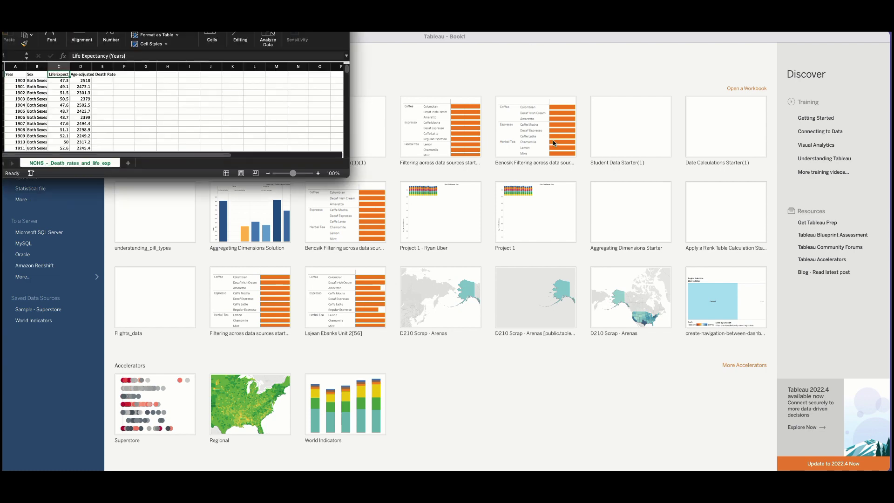
pyautogui.moveTo(278, 5); pyautogui.dragTo(519, 182)
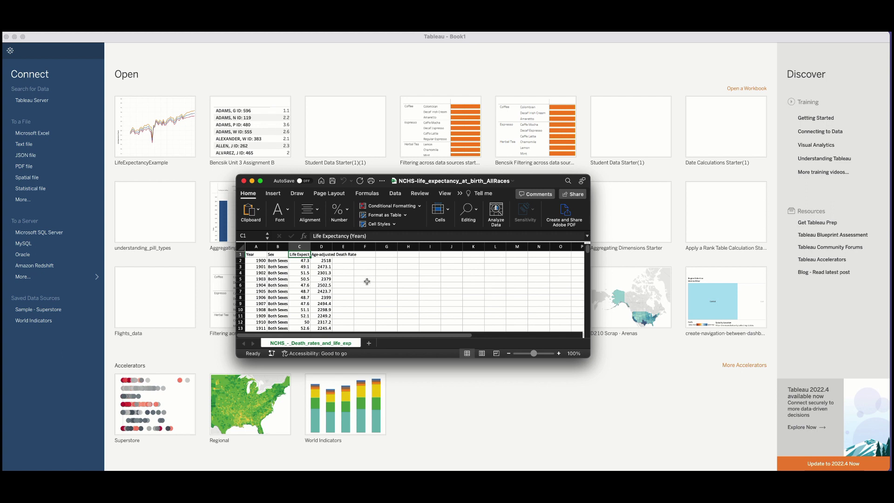
pyautogui.doubleClick(311, 247)
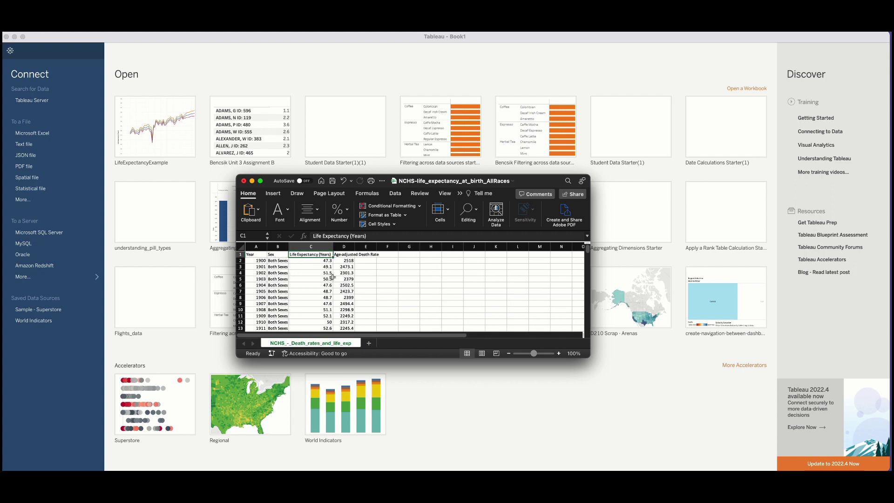
pyautogui.doubleClick(356, 247)
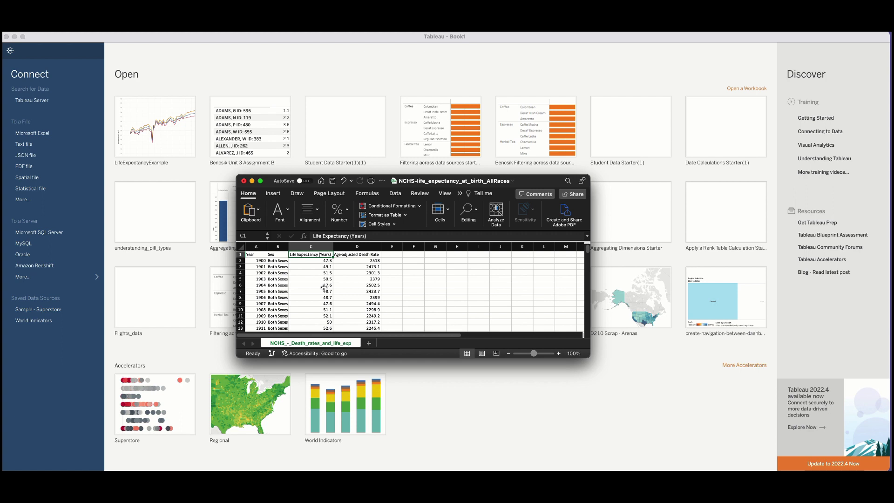
# - Switch to Tableau, connect it to NCHS-life_expectancy_at_birth_AllRaces.xlsx from the Desktop, and go to Sheet 1
pyautogui.click(117, 40)
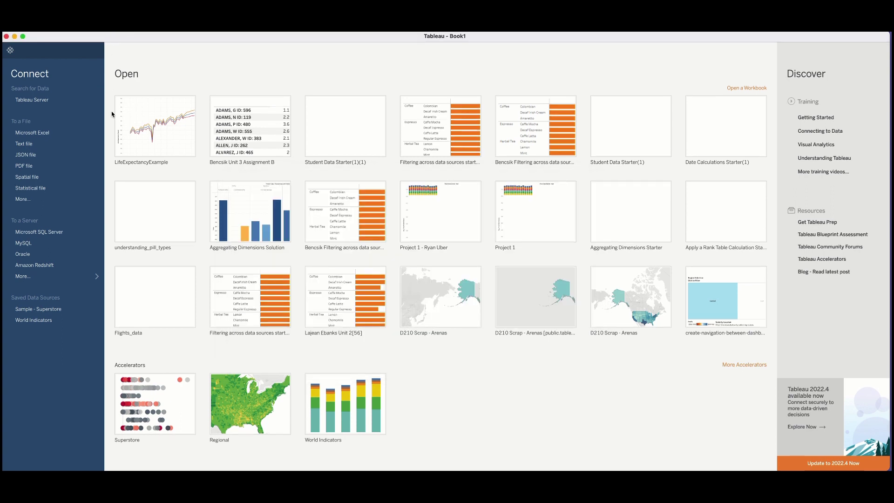
pyautogui.click(50, 134)
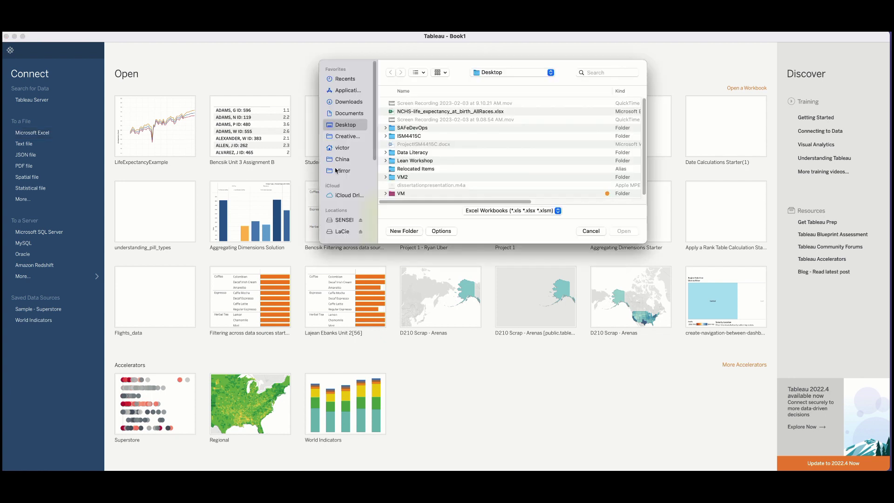
pyautogui.click(404, 112)
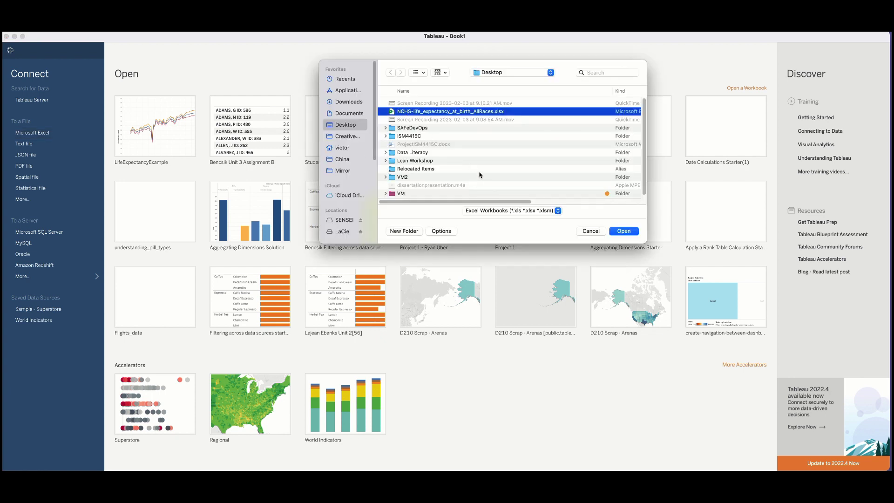
pyautogui.click(627, 232)
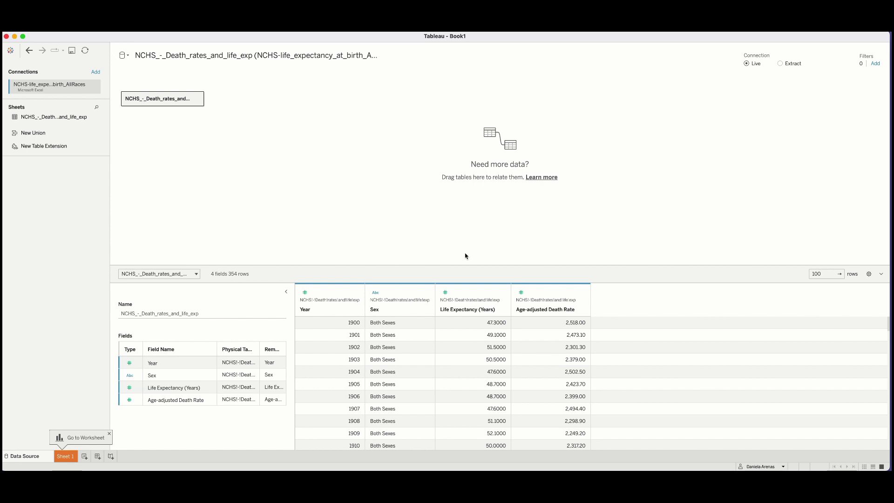
pyautogui.click(64, 457)
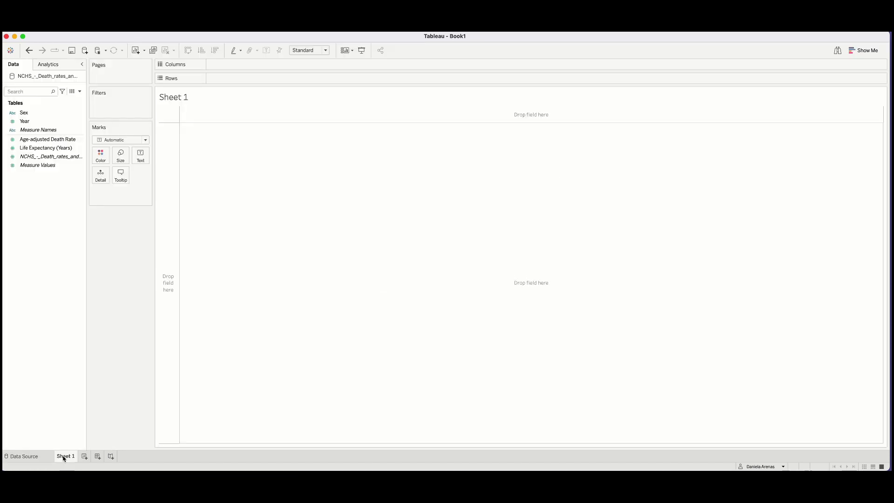
pyautogui.moveTo(64, 458)
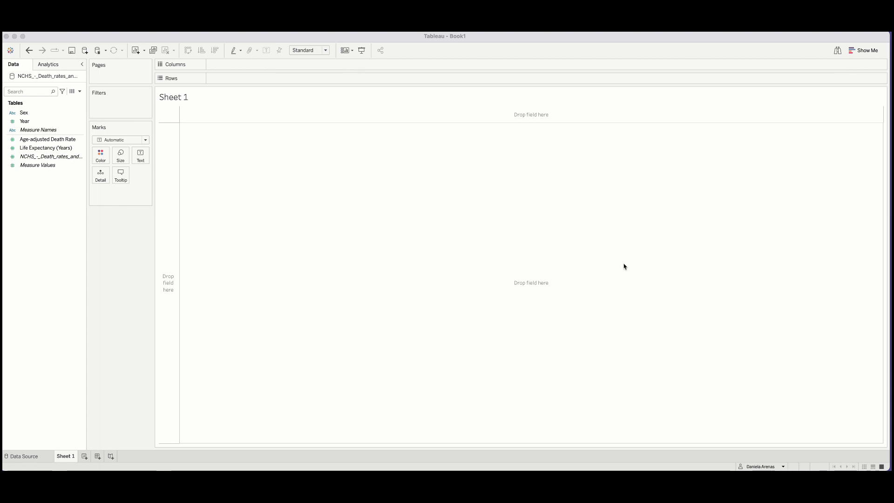
# - Build a line chart with Life Expectancy (Years) on the rows and Year on the columns
pyautogui.moveTo(28, 149); pyautogui.dragTo(260, 80)
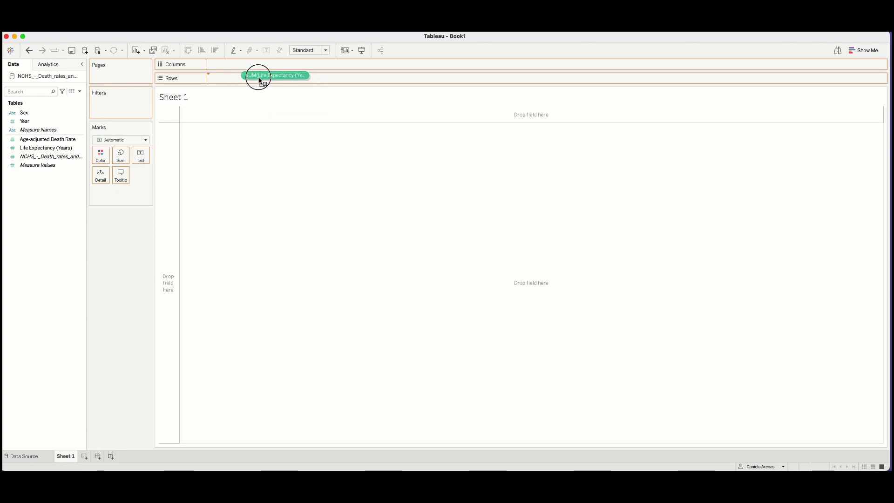
pyautogui.moveTo(260, 80); pyautogui.dragTo(259, 80)
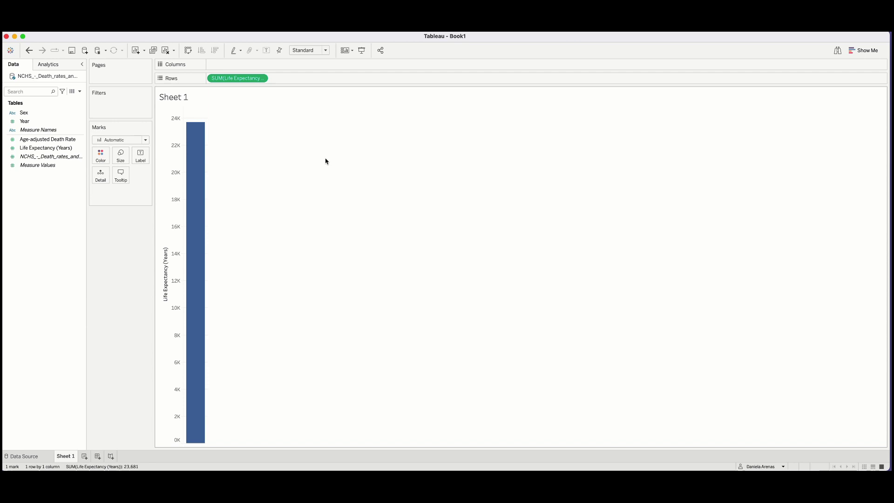
pyautogui.moveTo(197, 139)
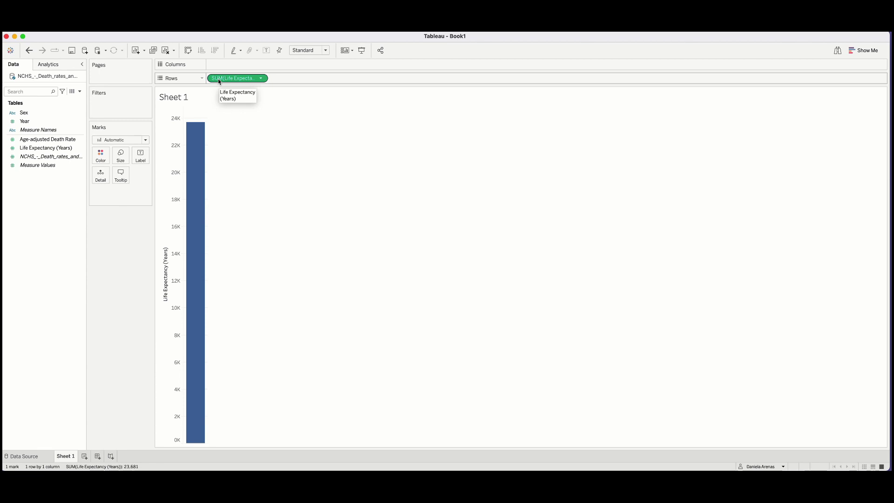
pyautogui.click(25, 122)
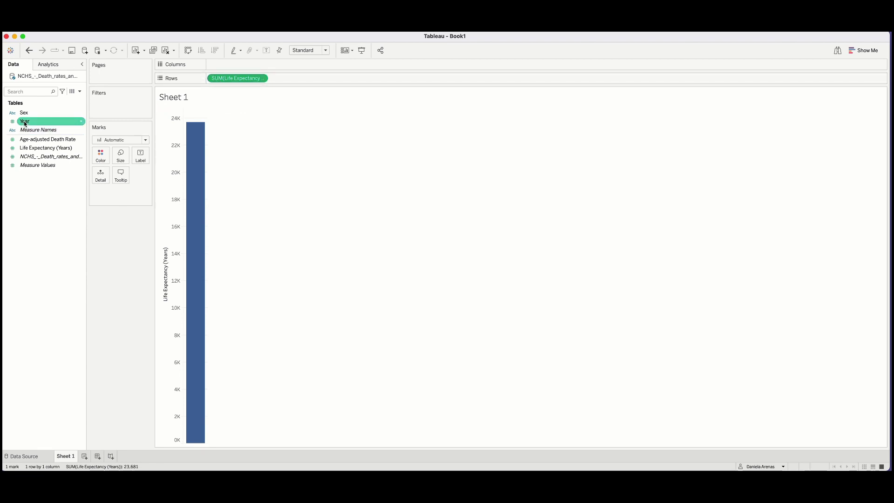
pyautogui.moveTo(26, 124); pyautogui.dragTo(251, 66)
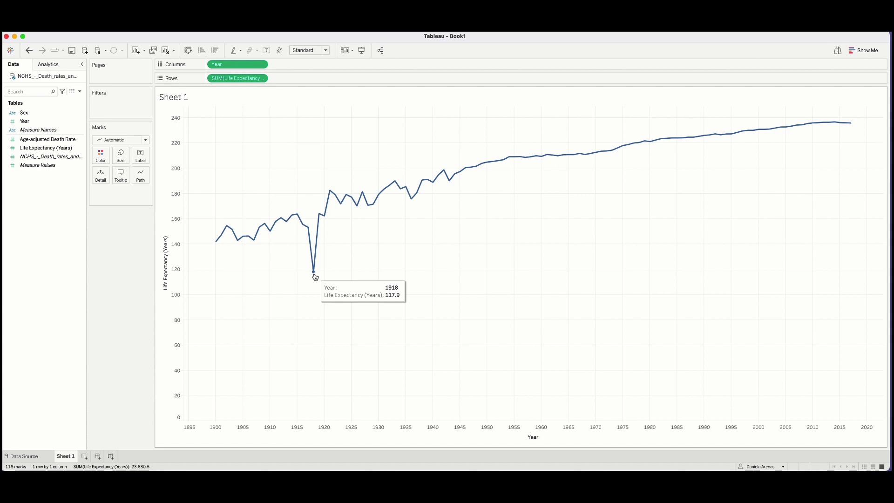
# - Split the life expectancy line by Sex using color, and inspect the resulting lines around 1918
pyautogui.click(25, 121)
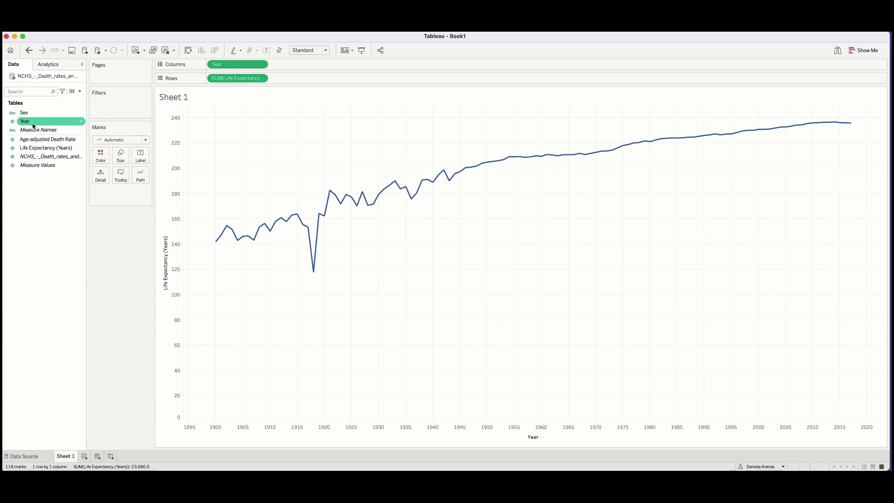
pyautogui.moveTo(24, 113); pyautogui.dragTo(99, 160)
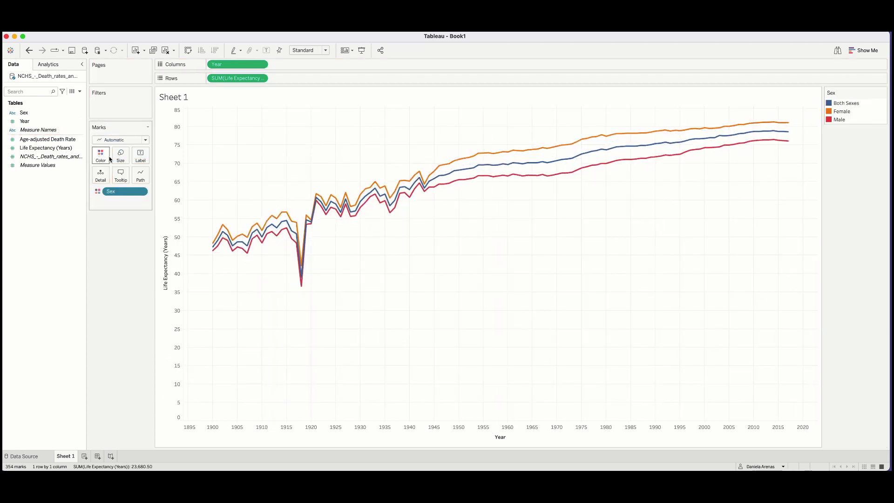
pyautogui.moveTo(355, 214)
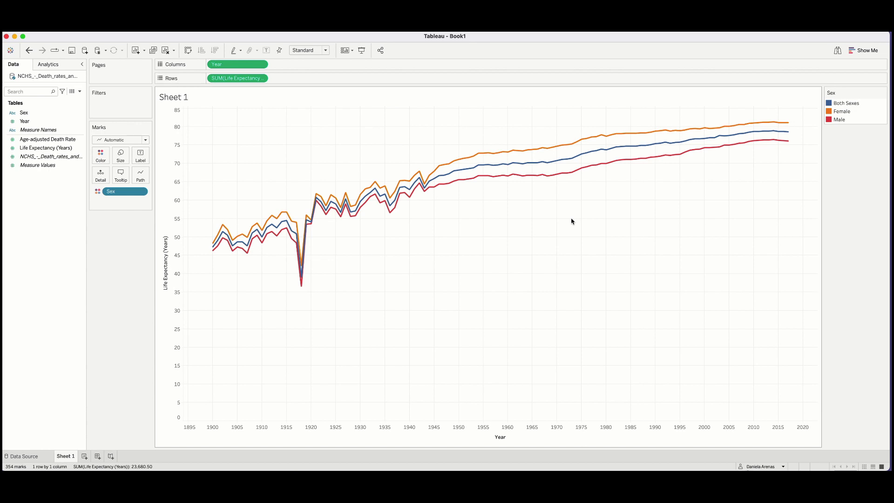
pyautogui.moveTo(302, 289)
# - Try the Average and Median aggregations for Life Expectancy (Years) on the chart split by Sex
pyautogui.click(260, 78)
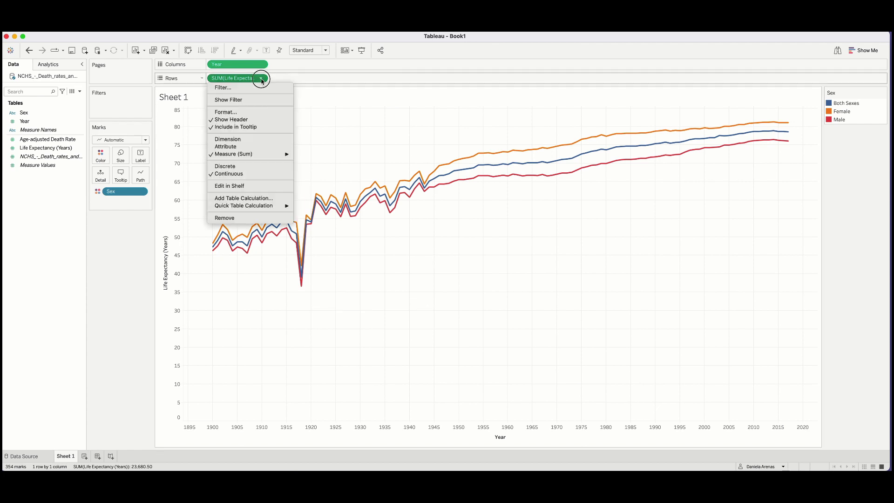
pyautogui.moveTo(263, 156)
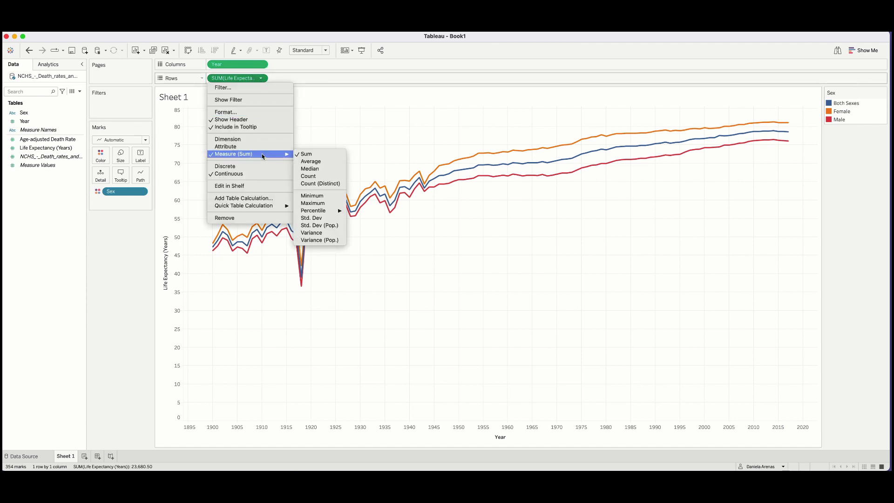
pyautogui.click(314, 161)
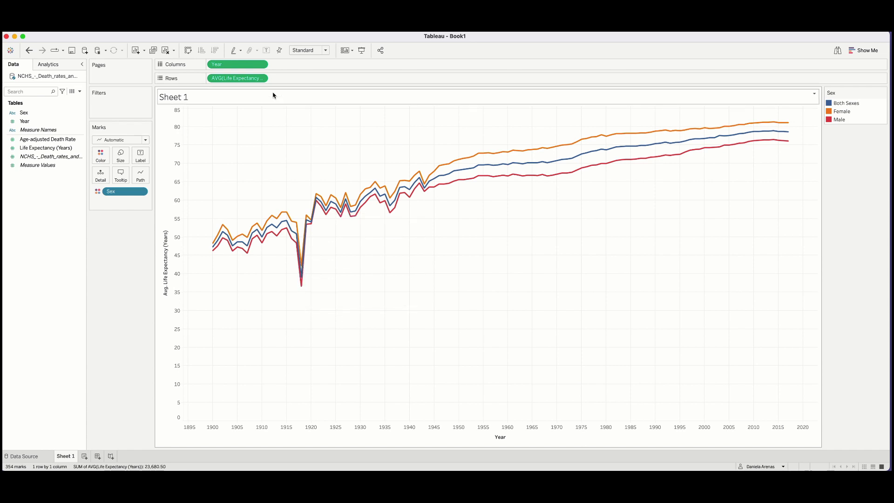
pyautogui.click(261, 79)
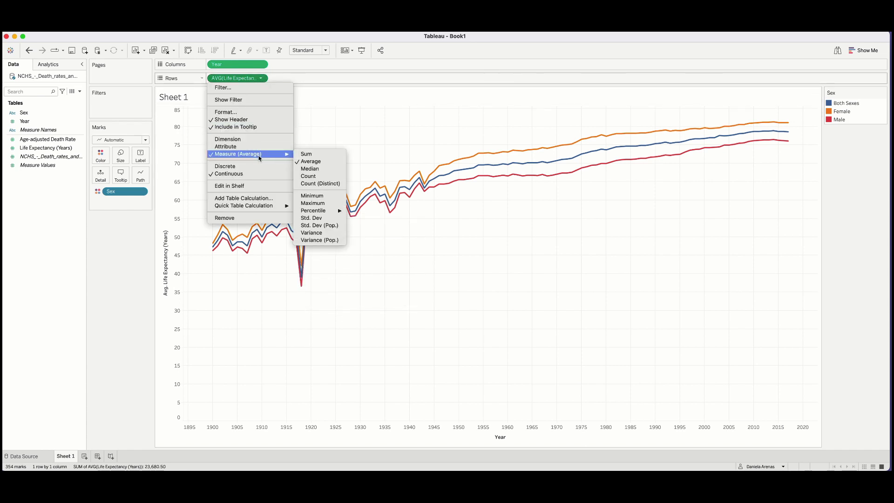
pyautogui.click(317, 170)
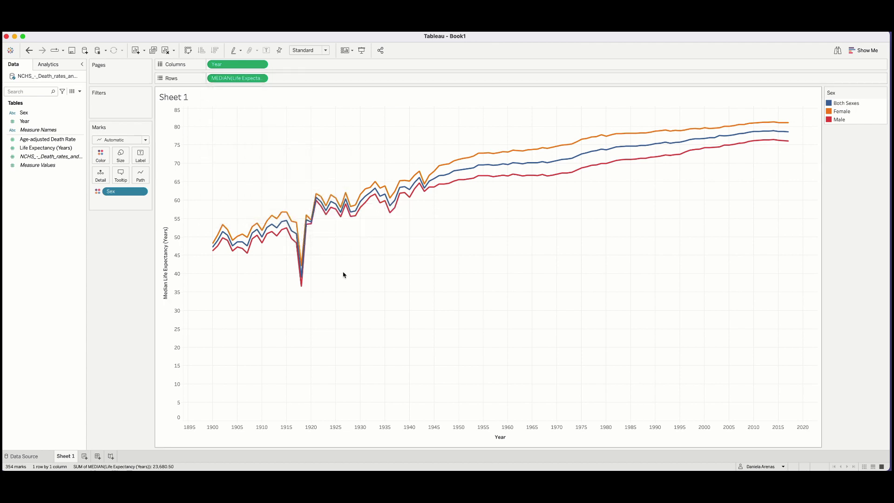
pyautogui.moveTo(303, 288)
# - Return the aggregation of Life Expectancy (Years) to Sum
pyautogui.click(260, 78)
pyautogui.moveTo(259, 156)
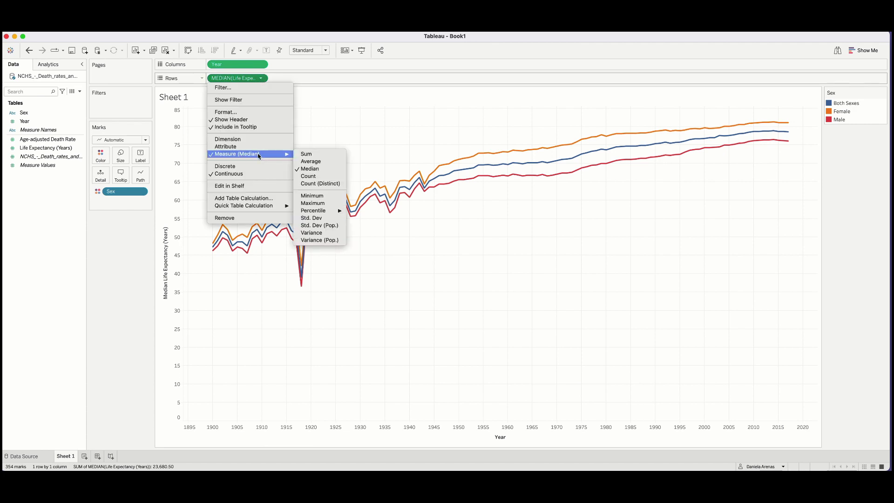
pyautogui.click(315, 154)
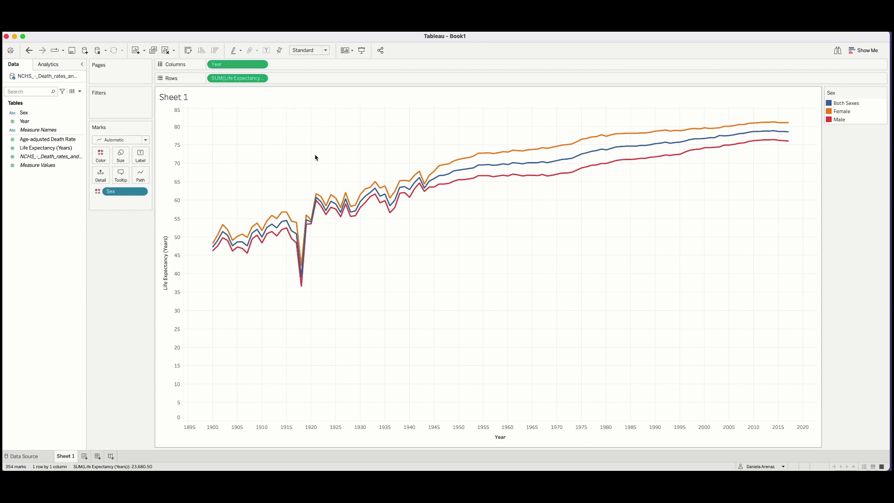
# - Remove Sex from the color encoding and aggregate Life Expectancy (Years) by Average
pyautogui.moveTo(122, 191); pyautogui.dragTo(114, 254)
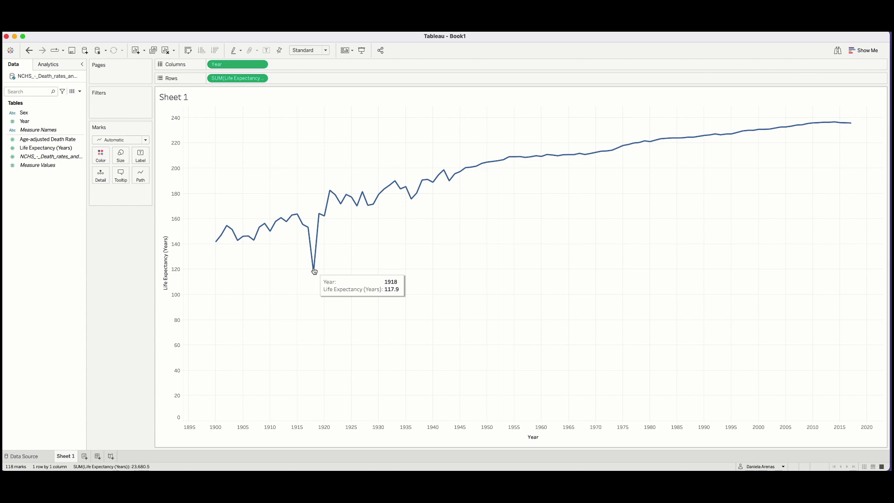
pyautogui.click(261, 79)
pyautogui.moveTo(276, 155)
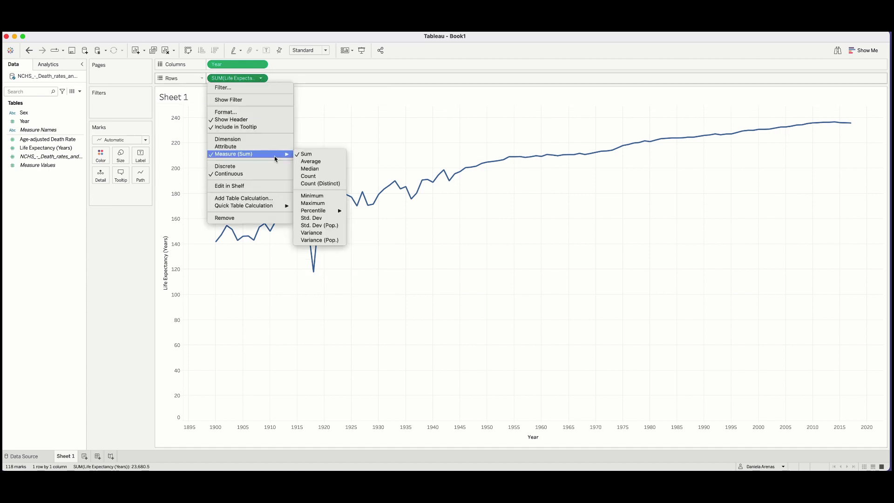
pyautogui.click(316, 163)
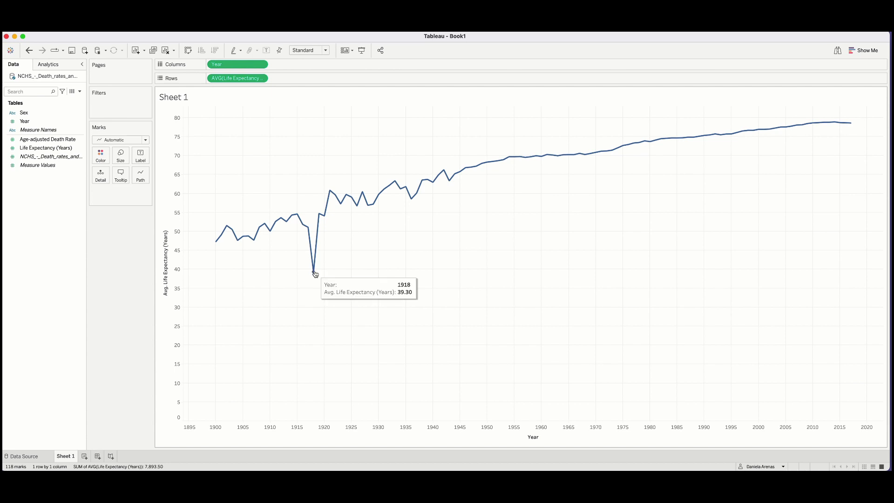
# - Change the aggregation of Life Expectancy (Years) to Median on the single-line chart
pyautogui.click(261, 79)
pyautogui.moveTo(268, 153)
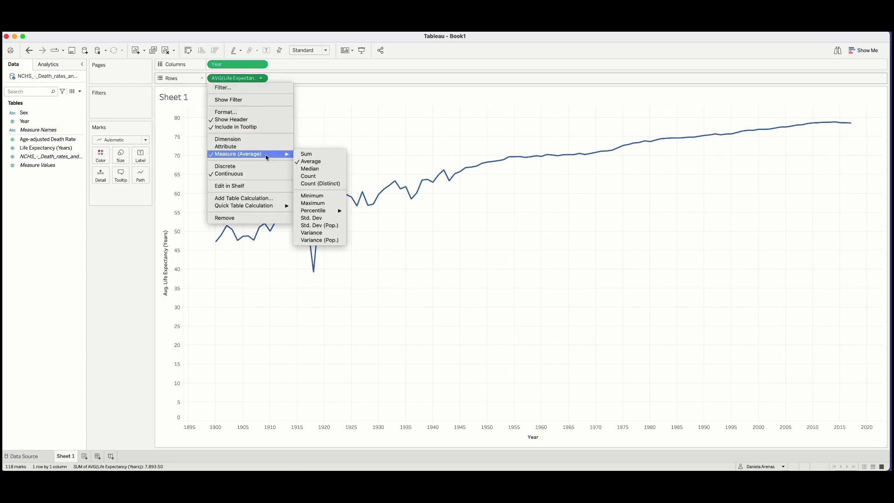
pyautogui.click(311, 170)
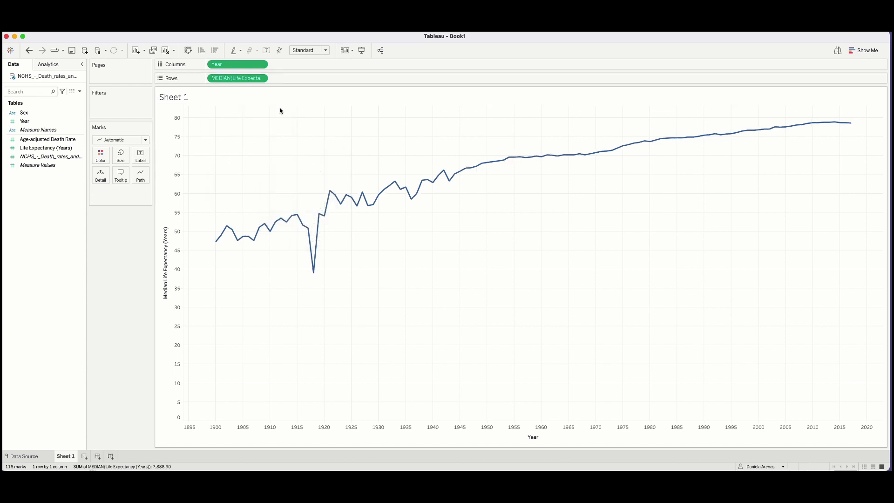
pyautogui.click(260, 78)
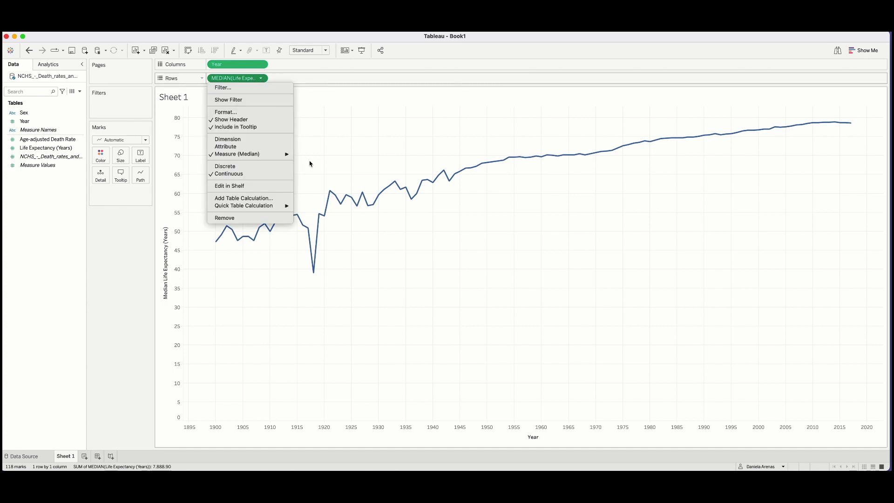
pyautogui.moveTo(270, 156)
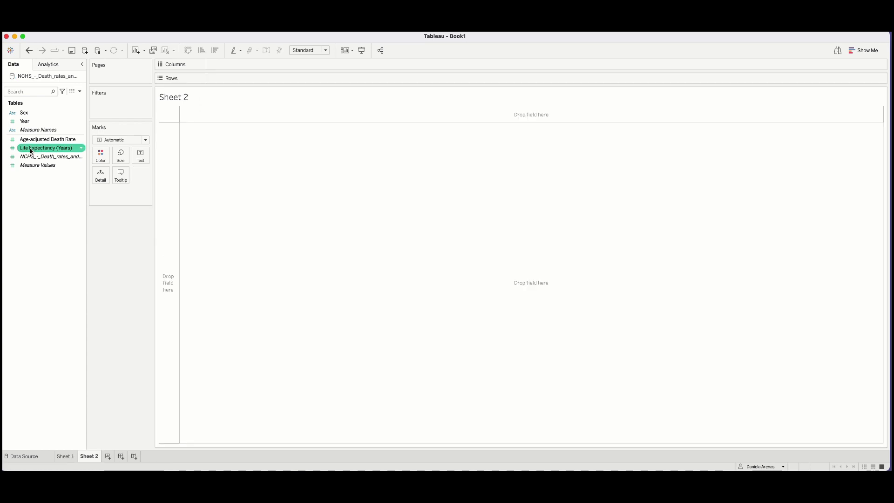
# - On Sheet 2, plot Age-adjusted Death Rate on the columns against Life Expectancy (Years) on the rows
pyautogui.moveTo(31, 151)
pyautogui.mouseDown()
pyautogui.moveTo(29, 140)
pyautogui.moveTo(240, 133)
pyautogui.moveTo(281, 107)
pyautogui.moveTo(273, 69)
pyautogui.mouseUp()
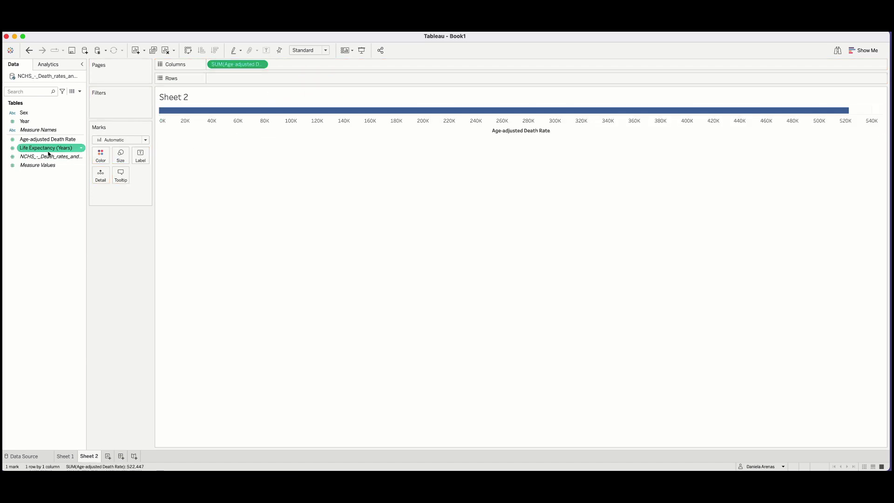
pyautogui.moveTo(48, 154); pyautogui.dragTo(225, 80)
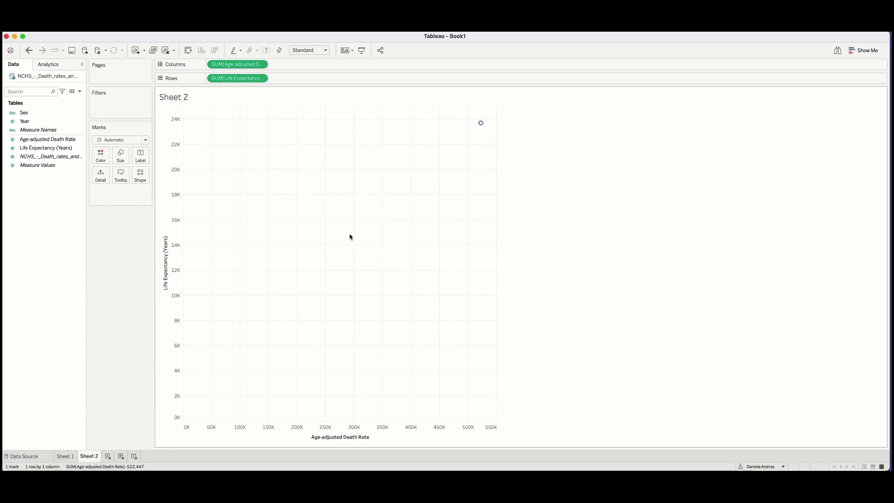
pyautogui.moveTo(482, 125)
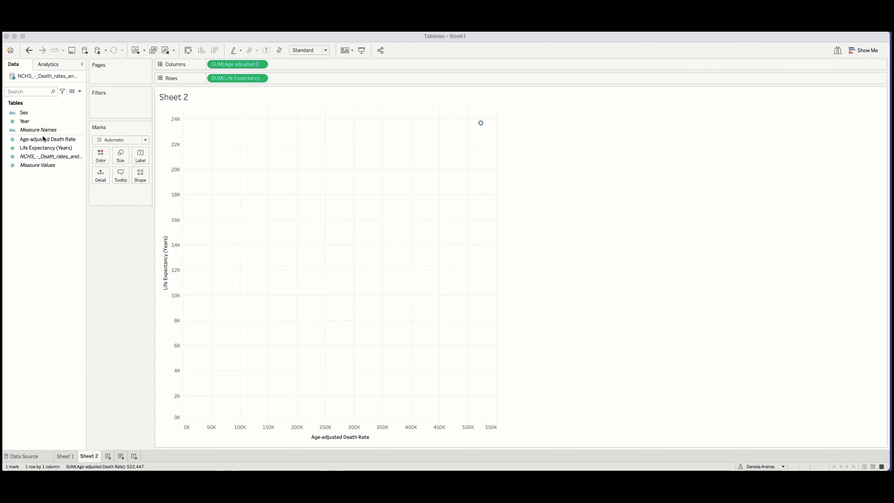
# - Color the scatter plot marks by Sex and add Year as a detail level
pyautogui.click(50, 119)
pyautogui.moveTo(50, 119); pyautogui.dragTo(100, 155)
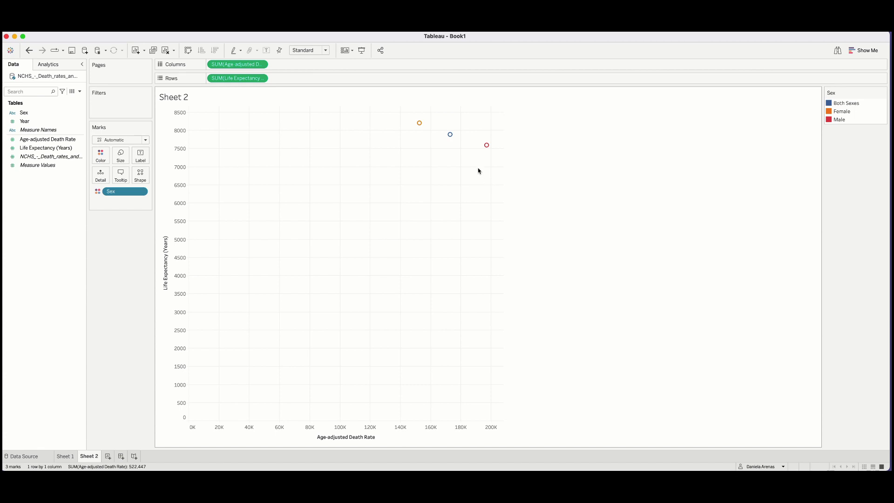
pyautogui.moveTo(420, 125)
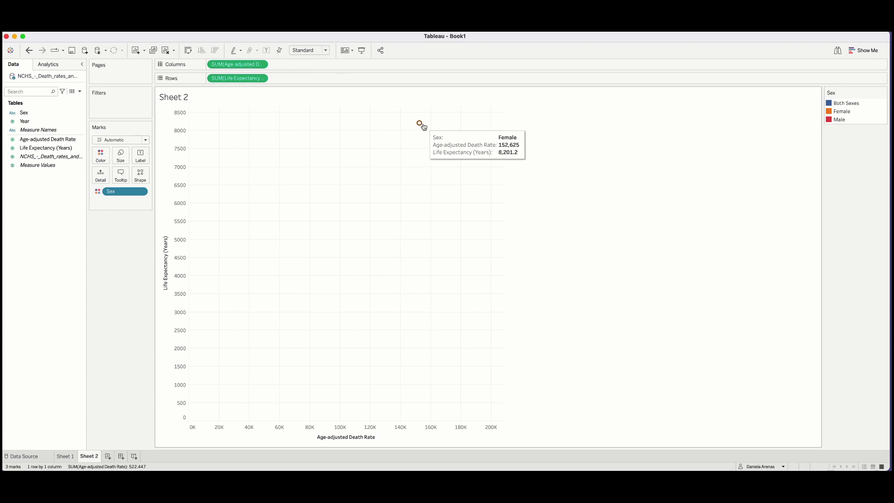
pyautogui.moveTo(449, 136)
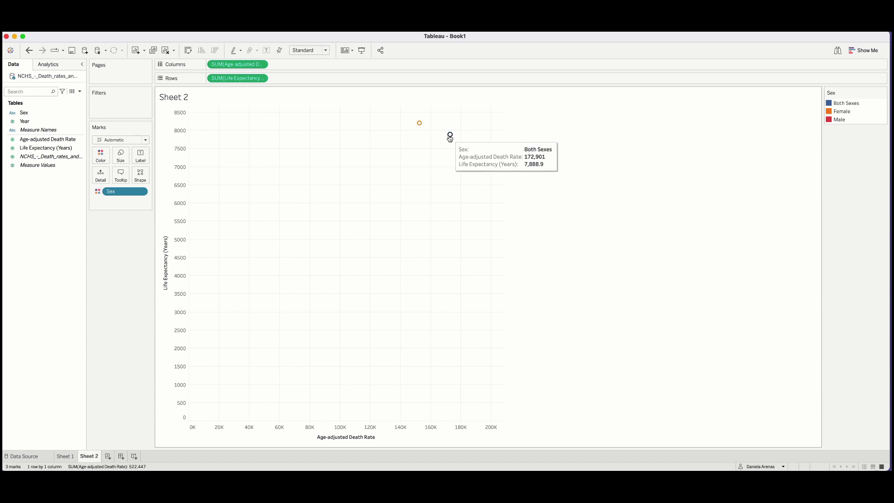
pyautogui.moveTo(487, 146)
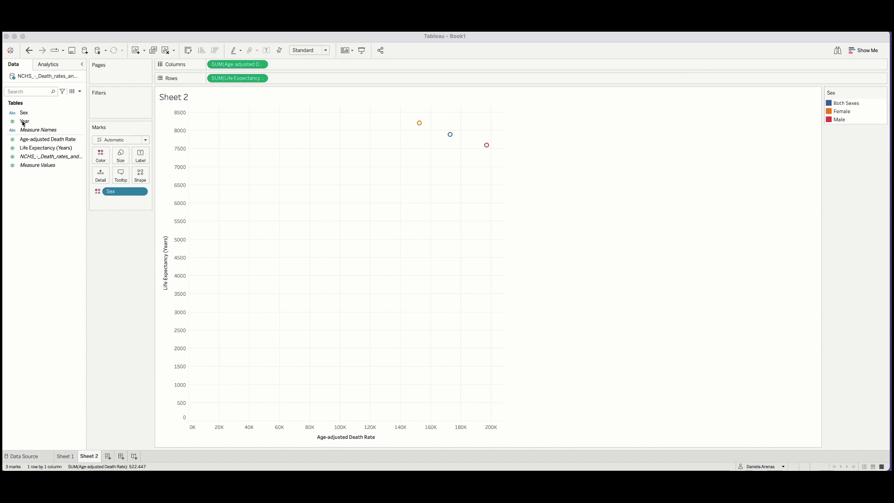
pyautogui.moveTo(23, 122); pyautogui.dragTo(98, 177)
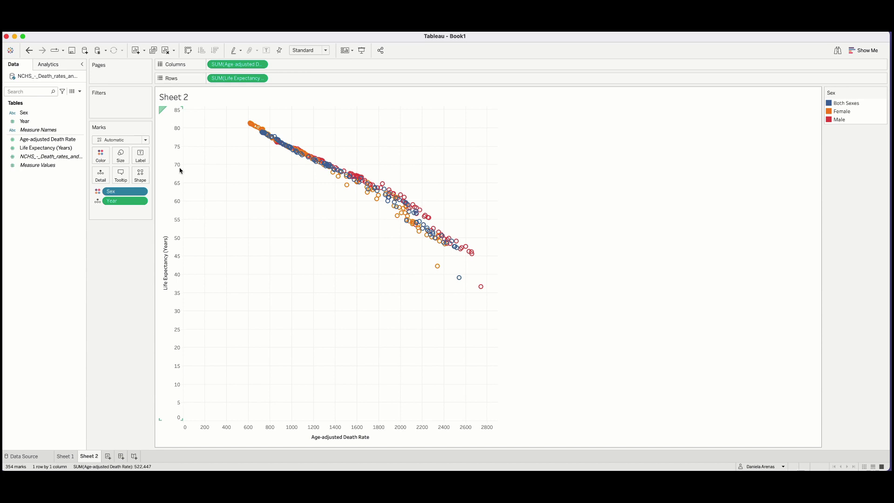
# - Change the aggregation of Life Expectancy (Years) on the Sheet 2 scatter plot to Average
pyautogui.click(261, 80)
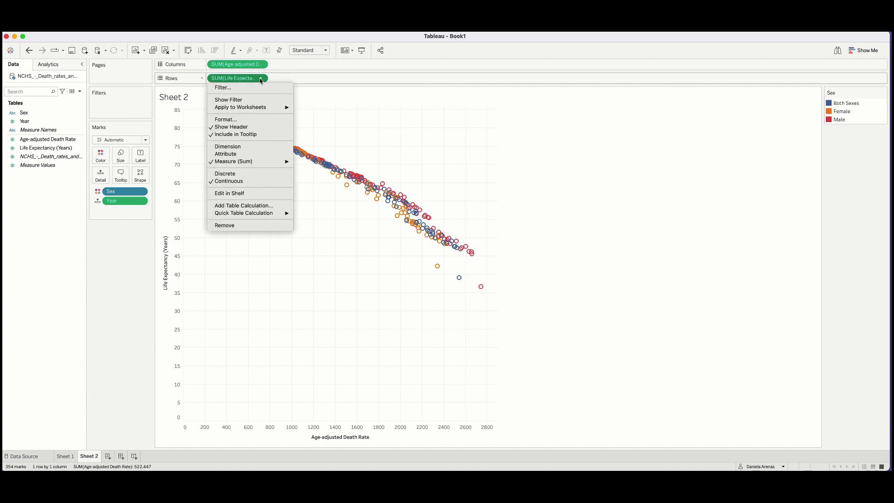
pyautogui.moveTo(247, 161)
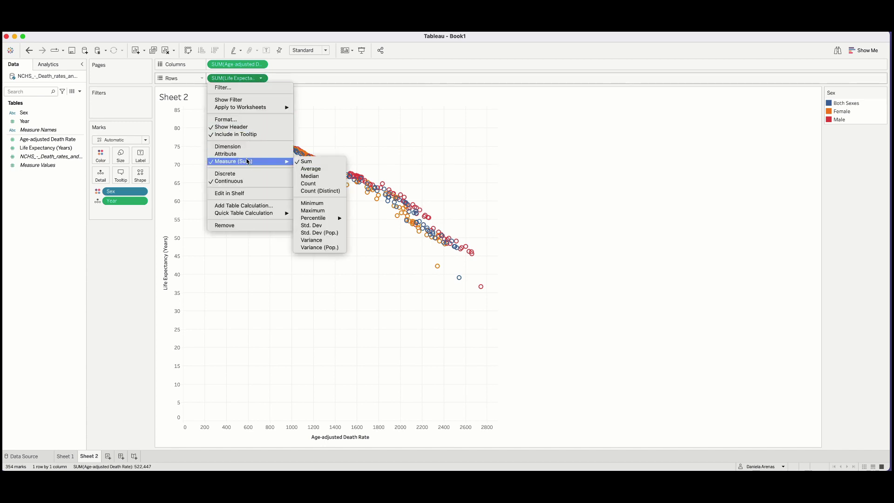
pyautogui.click(312, 170)
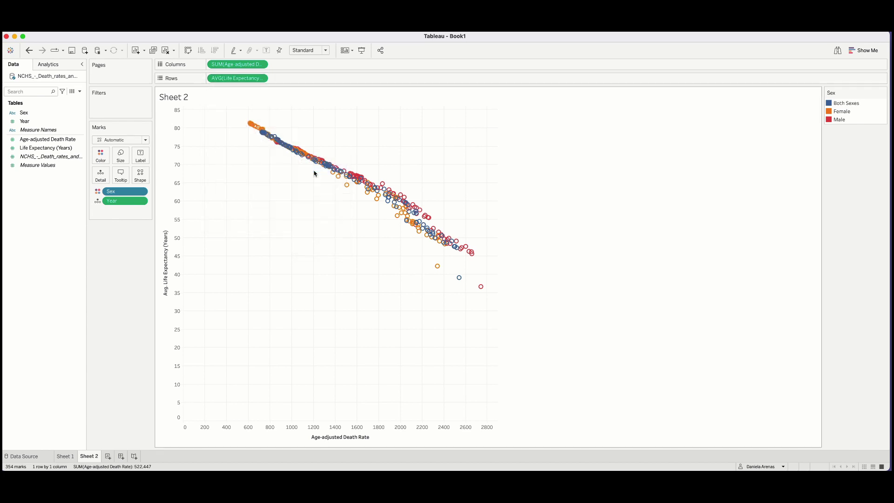
# - Switch the scatter plot's Life Expectancy (Years) aggregation to Median
pyautogui.click(260, 78)
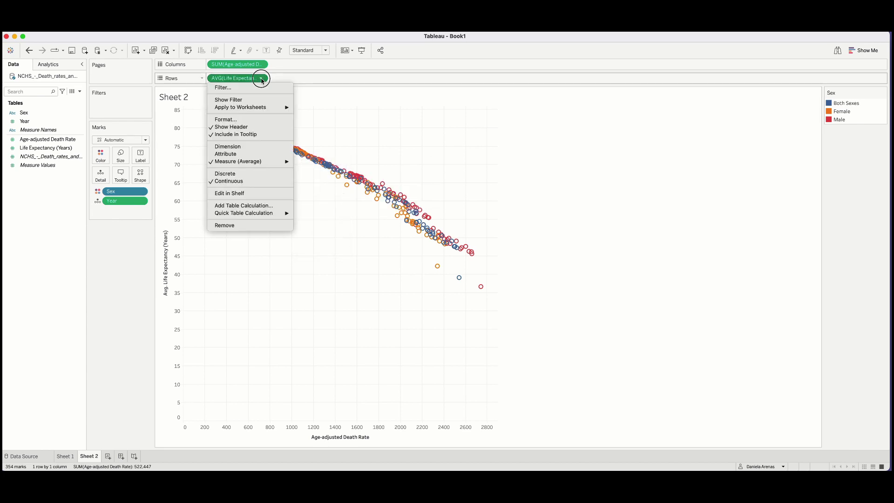
pyautogui.moveTo(274, 162)
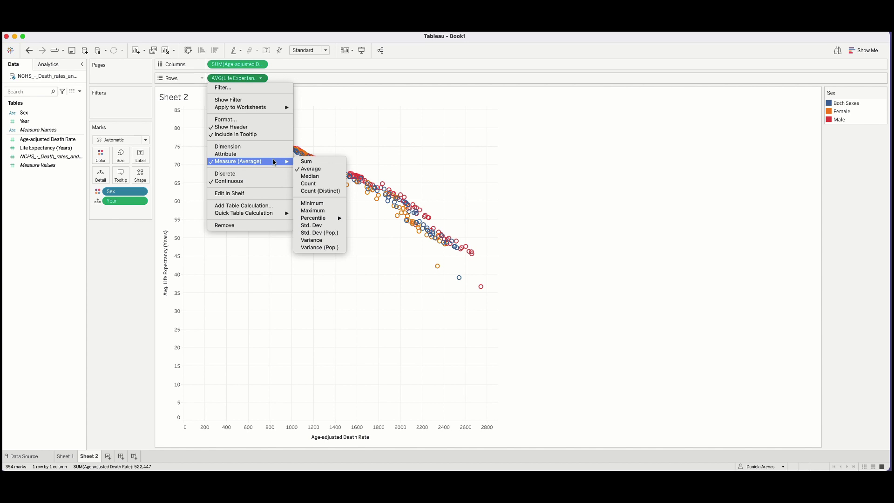
pyautogui.click(320, 177)
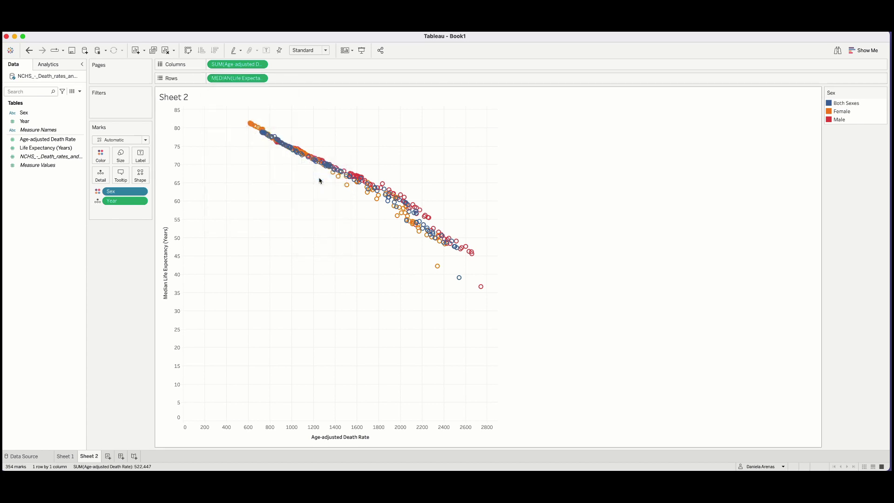
# - Set the aggregation of Life Expectancy (Years) on the rows to Count
pyautogui.click(261, 78)
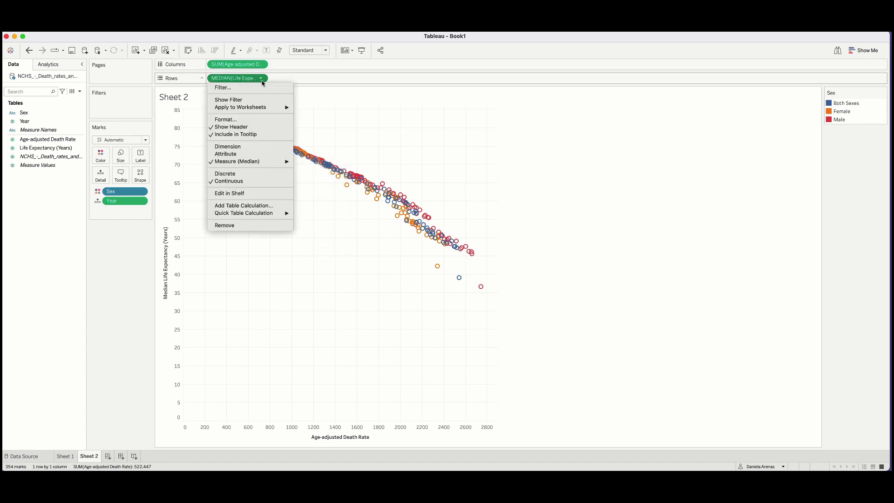
pyautogui.moveTo(270, 161)
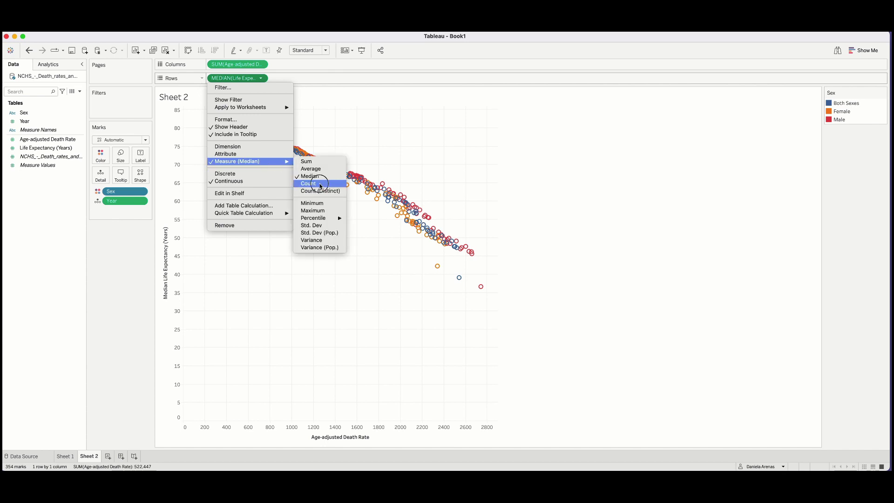
pyautogui.click(320, 185)
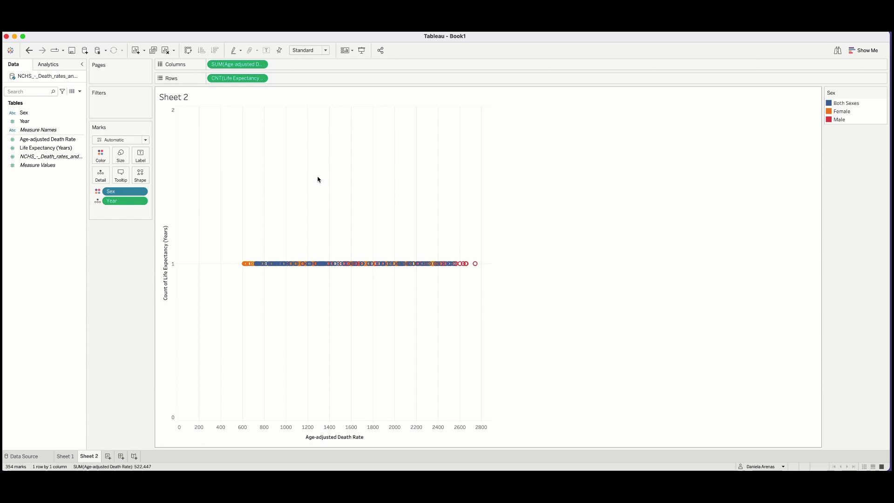
# - Change the aggregation of Life Expectancy (Years) on the rows to Minimum
pyautogui.click(260, 78)
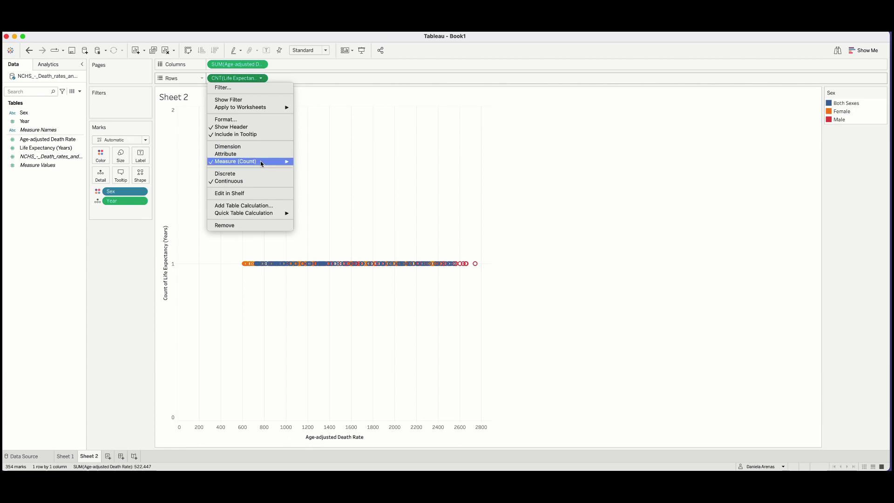
pyautogui.moveTo(261, 161)
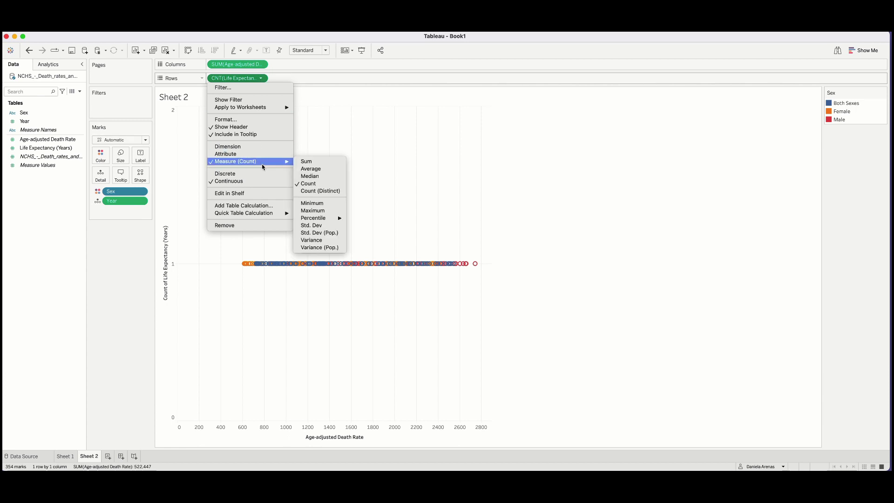
pyautogui.click(316, 204)
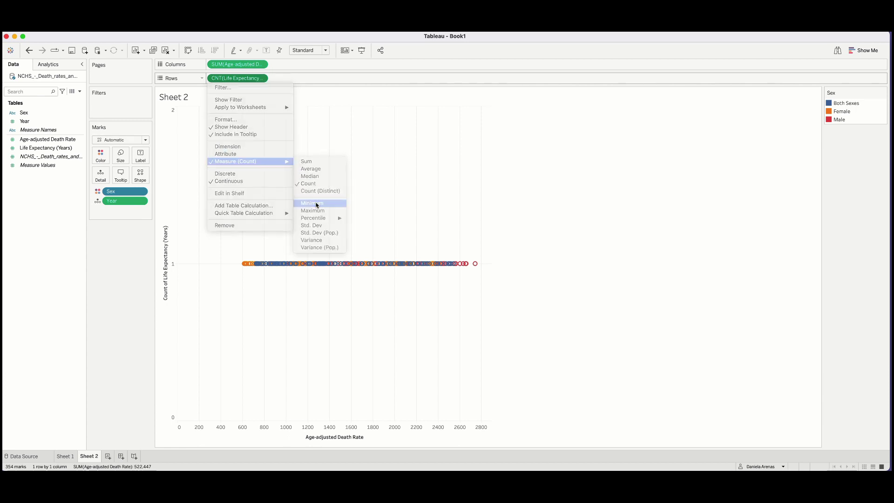
# - Set the aggregation of Life Expectancy (Years) on the rows to Maximum
pyautogui.click(261, 78)
pyautogui.moveTo(260, 161)
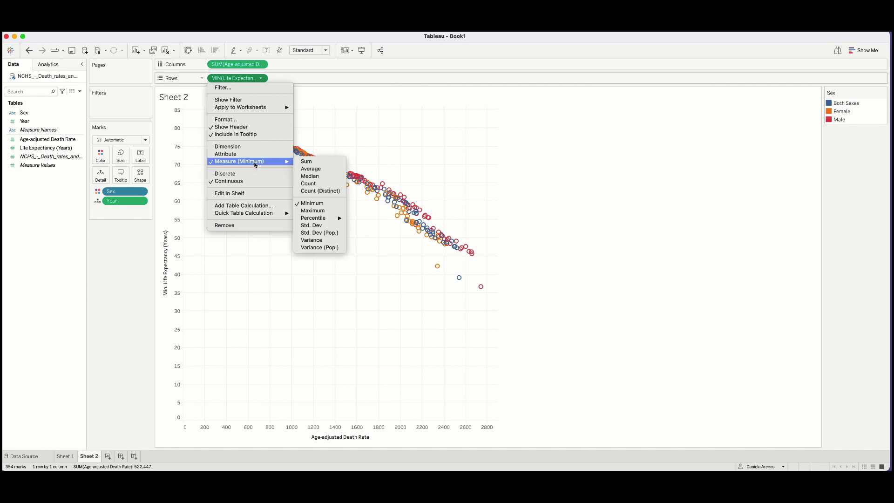
pyautogui.click(321, 210)
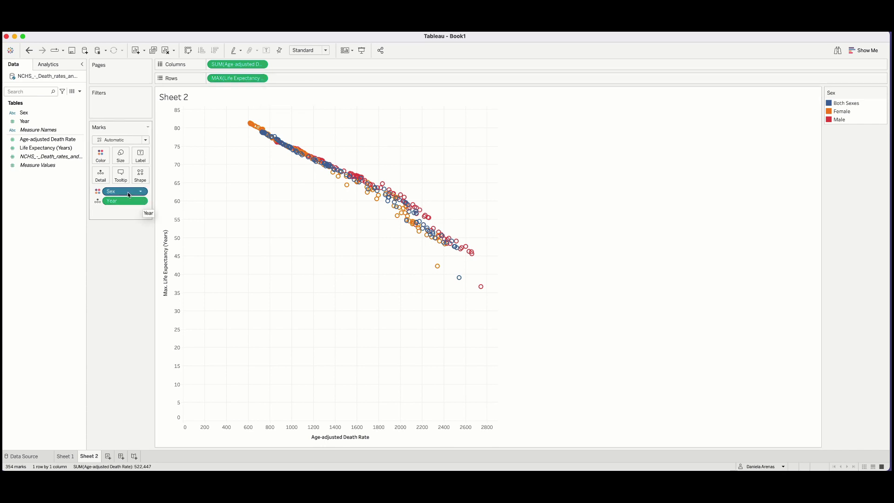
# - Remove the Sex color encoding and the Year detail from the scatter plot marks
pyautogui.moveTo(125, 192); pyautogui.dragTo(124, 252)
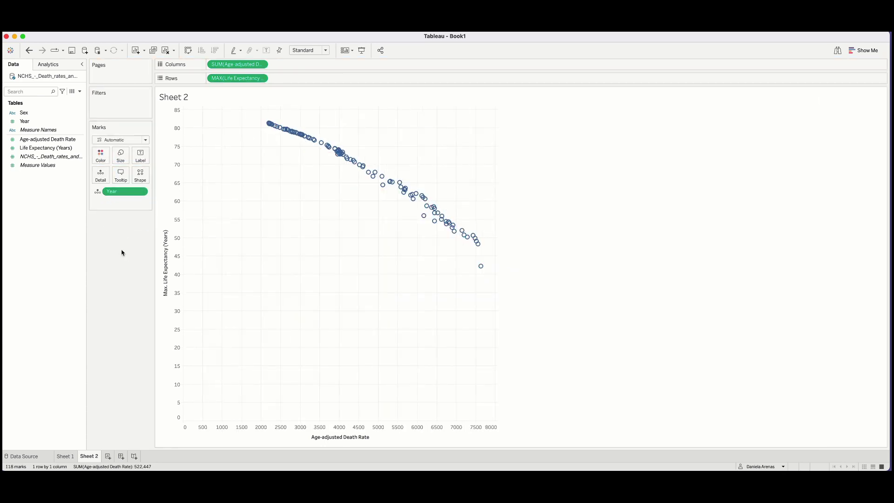
pyautogui.moveTo(122, 196); pyautogui.dragTo(116, 247)
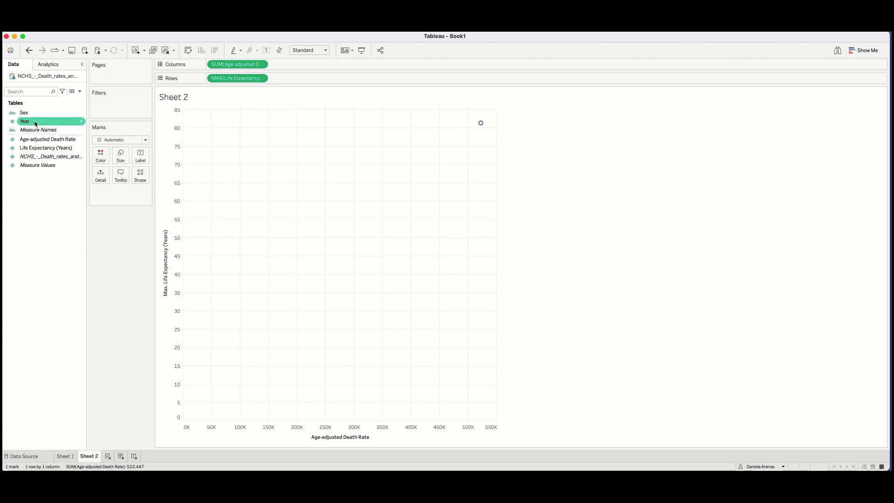
# - Color the marks by Sex again and put Year back as a detail level
pyautogui.moveTo(28, 115); pyautogui.dragTo(101, 155)
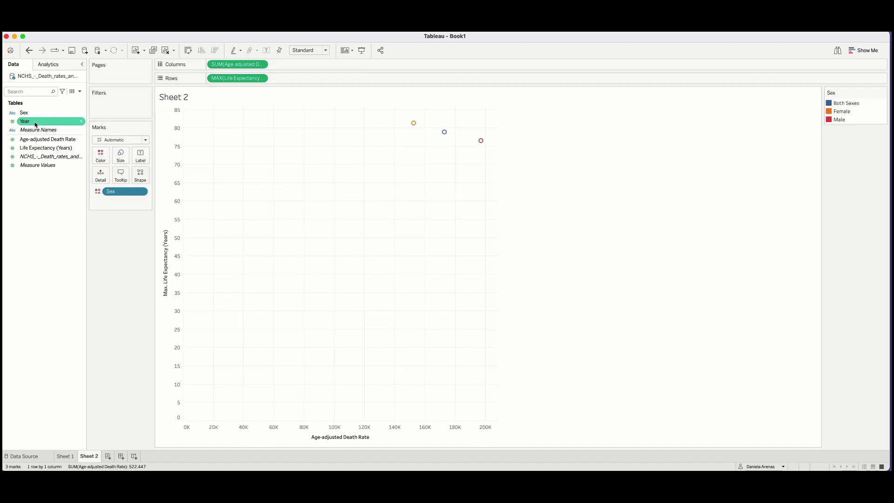
pyautogui.moveTo(27, 121); pyautogui.dragTo(101, 177)
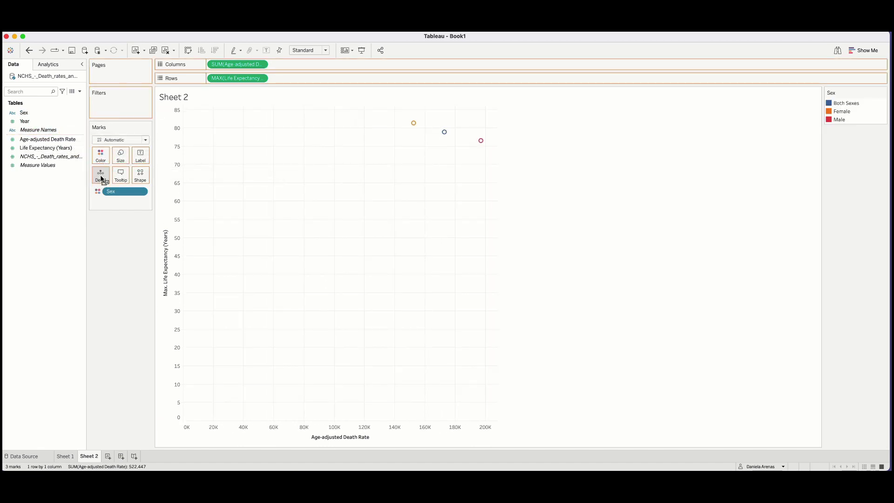